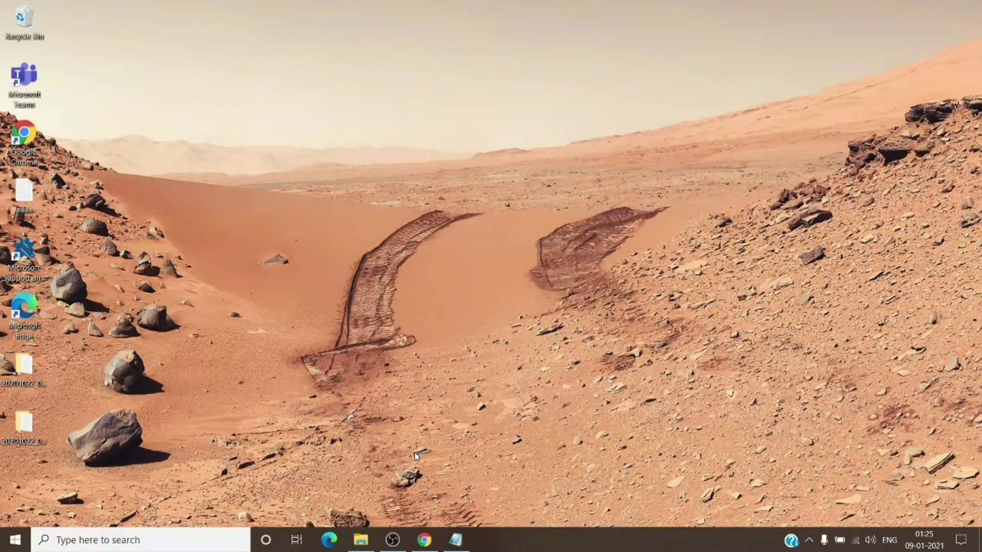
Step: Check Windows Update, found via an 'up' search: up to date with 20H2 available. Then minimize Settings
click(204, 540)
text(up)
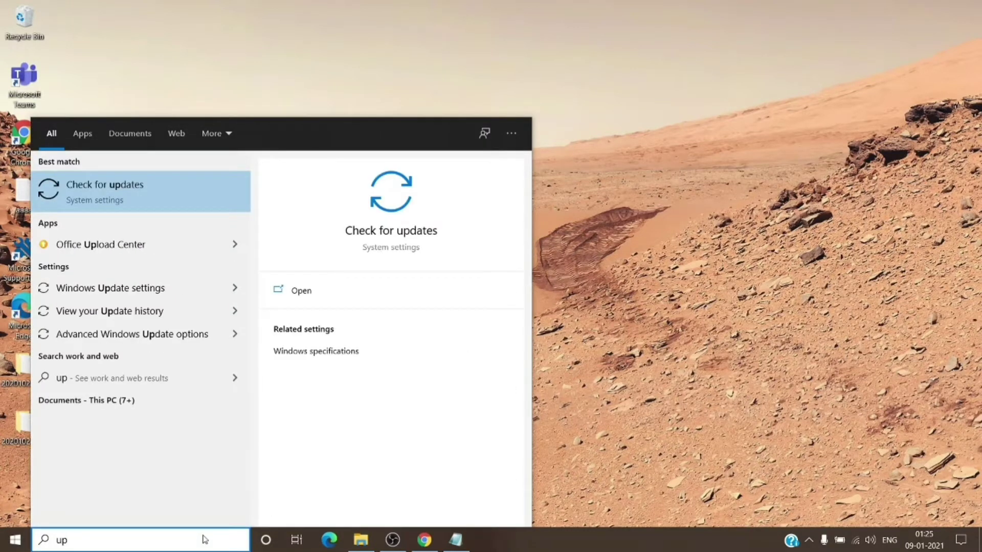
click(134, 204)
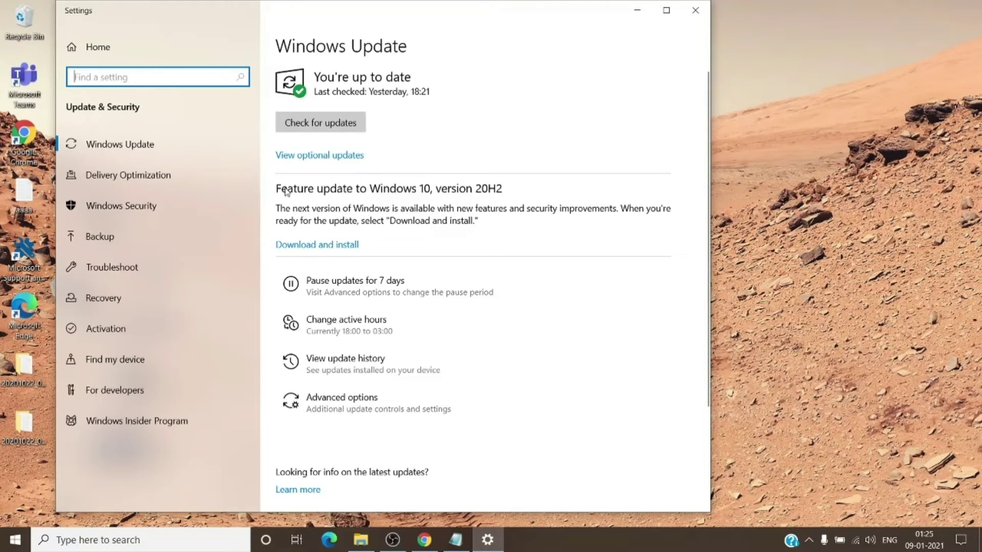
click(497, 191)
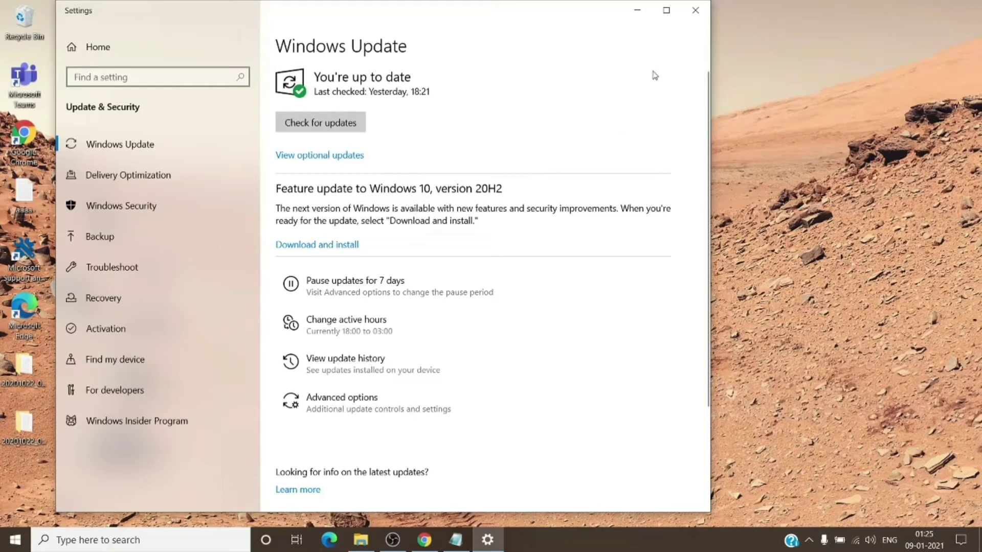
click(638, 15)
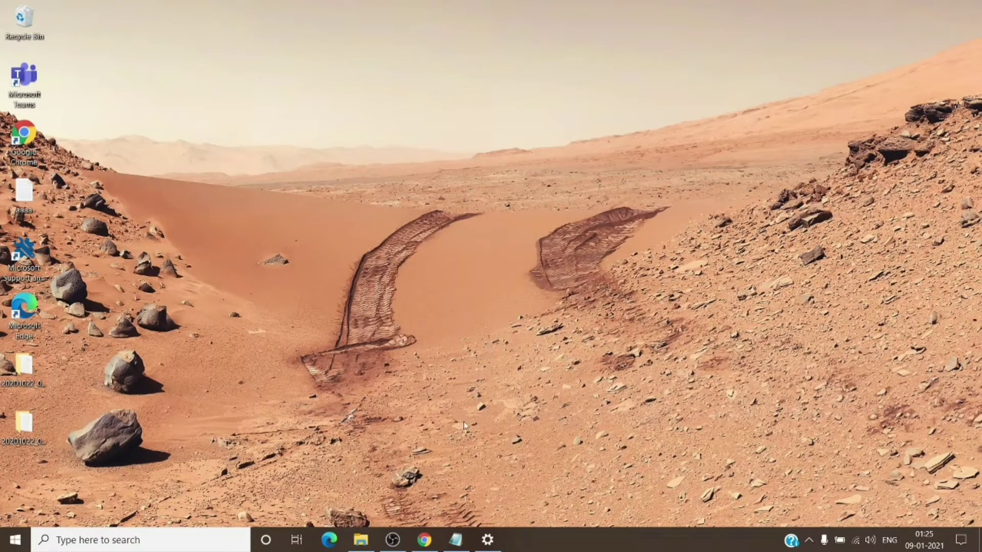
Step: Launch Microsoft Word from a taskbar search for 'word'
click(171, 548)
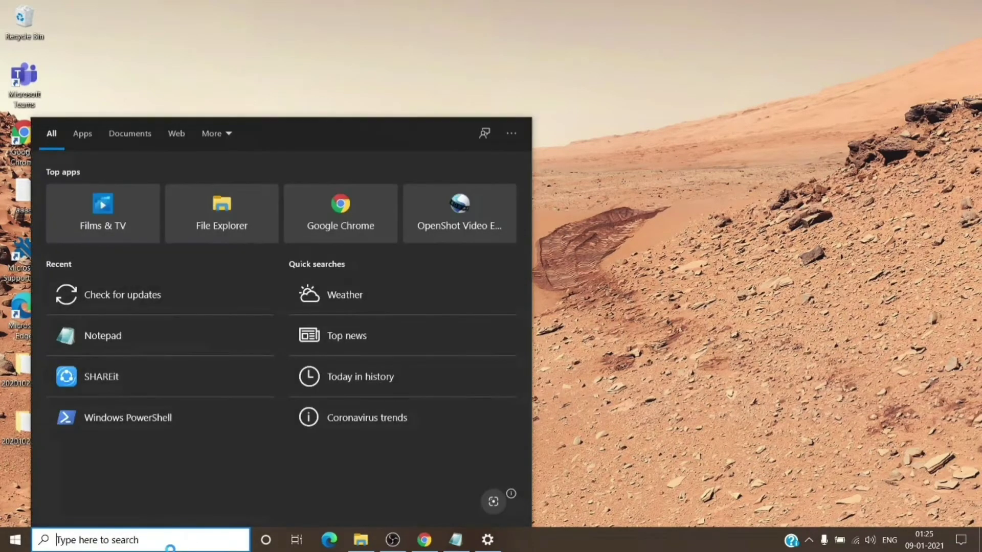
text(word)
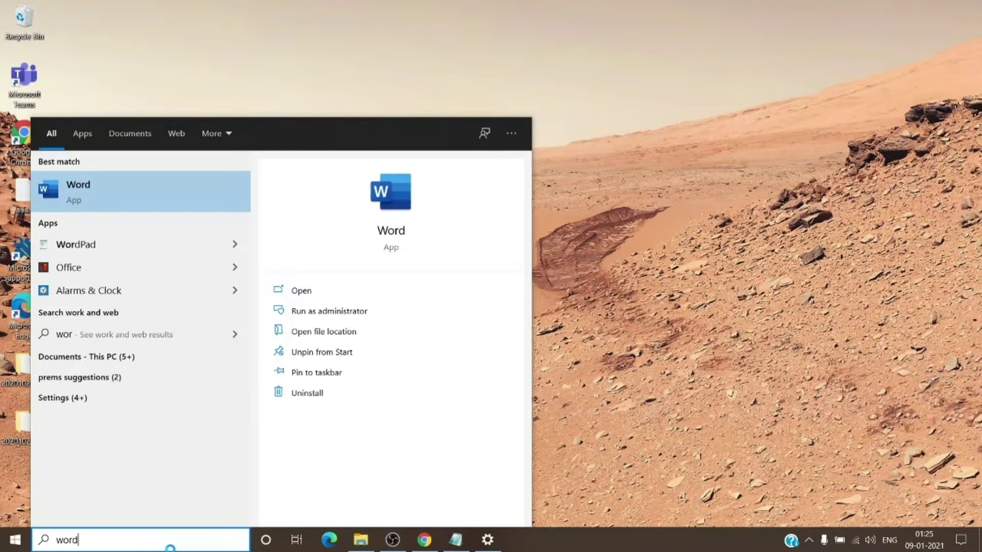
key(Return)
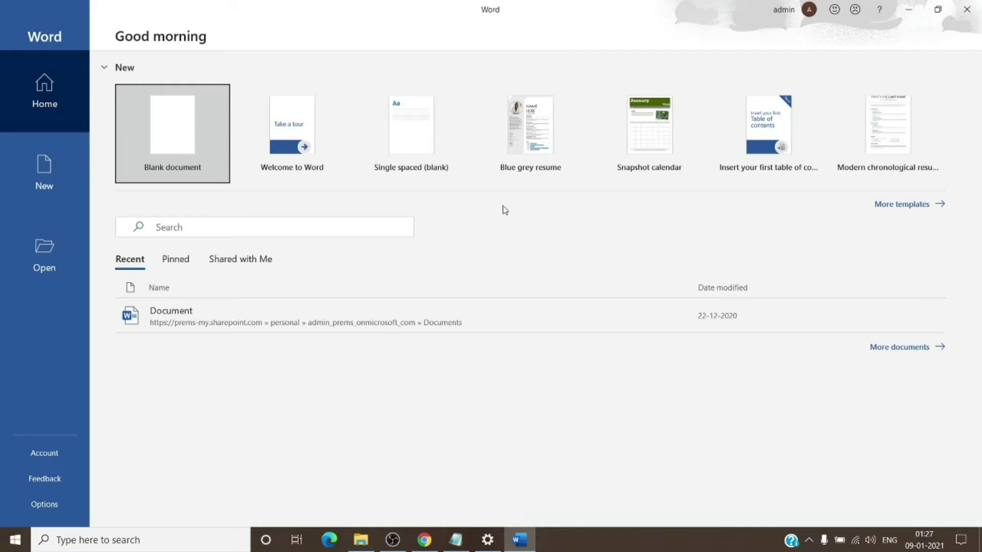
Step: Choose Update Now under Update Options on Word's Account page
click(51, 457)
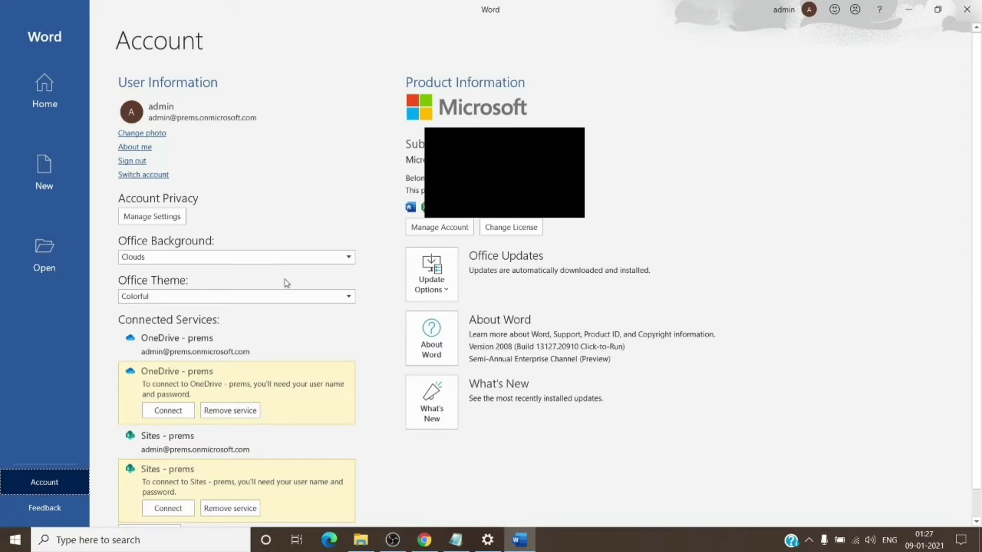
click(448, 294)
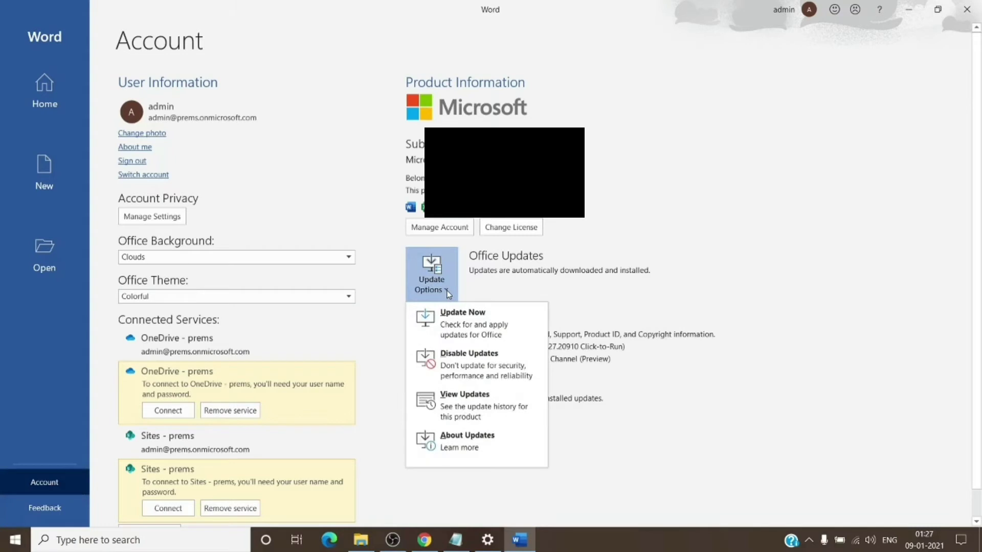
click(467, 330)
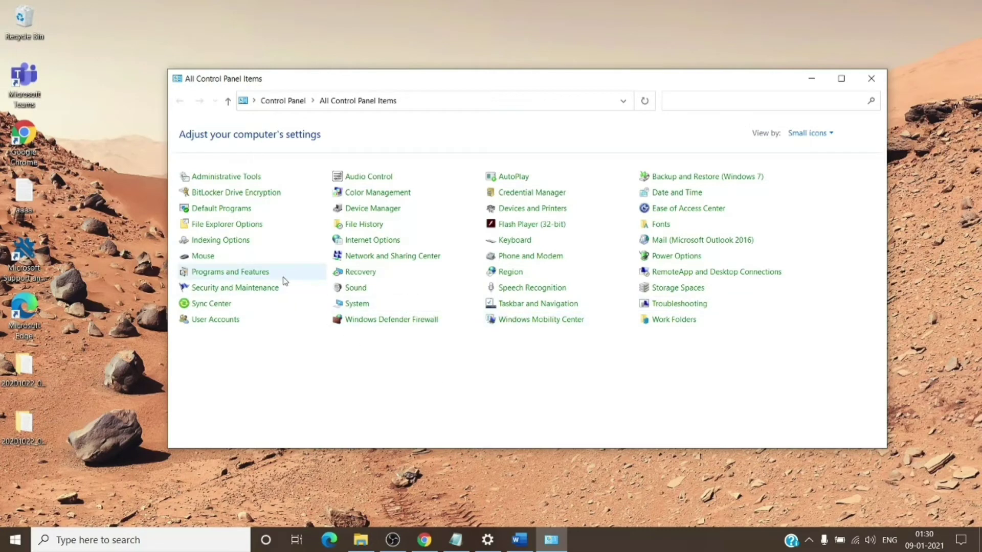
Step: Select Microsoft 365 Apps for enterprise in Programs and Features, then return to the admin center in Chrome
click(252, 272)
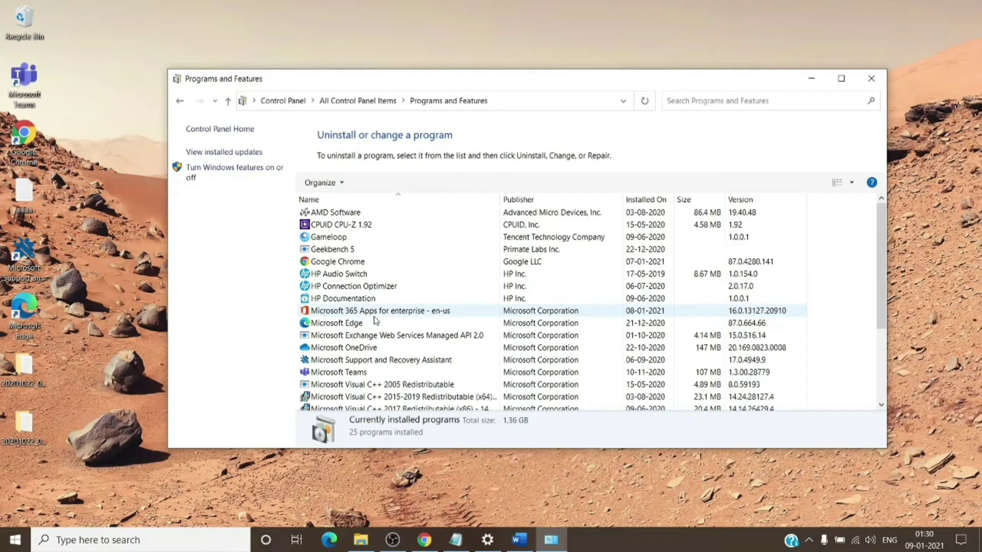
click(404, 314)
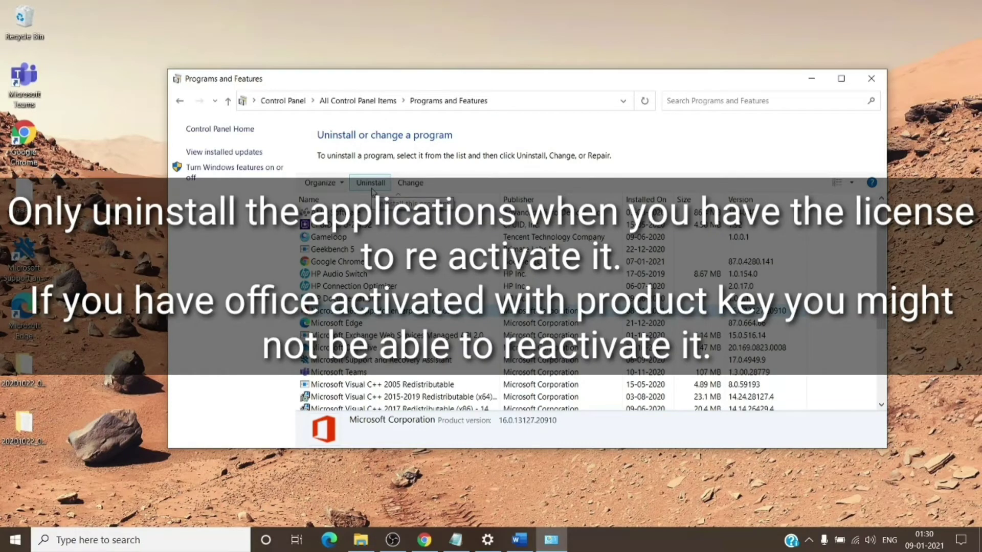
click(814, 79)
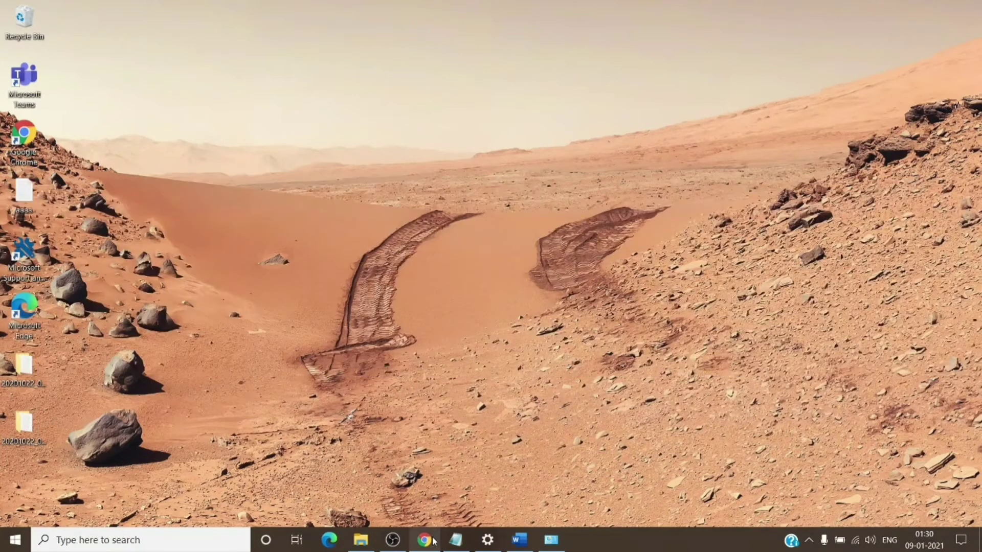
click(425, 540)
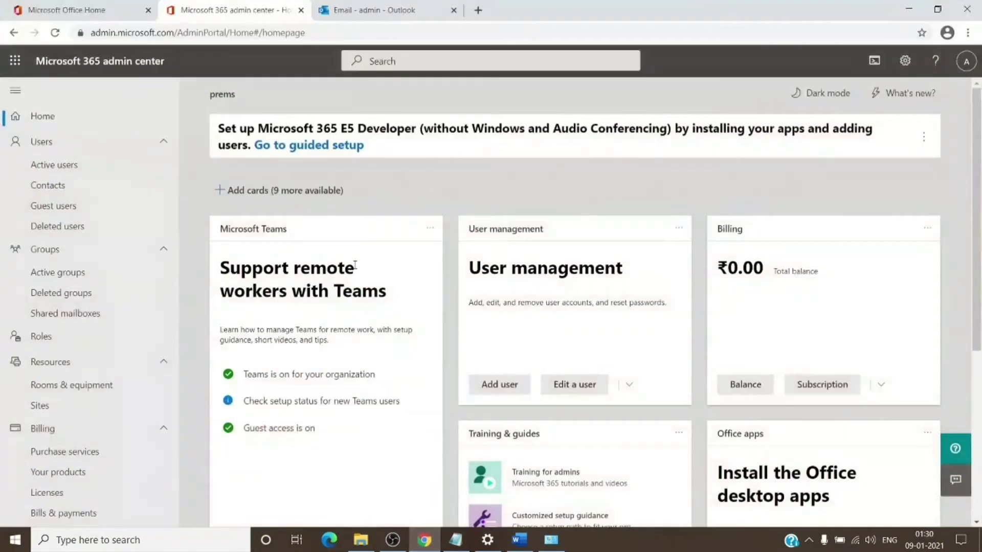
Step: Review the Install Office dropdown on the Microsoft Office Home tab, then minimize Chrome
click(94, 12)
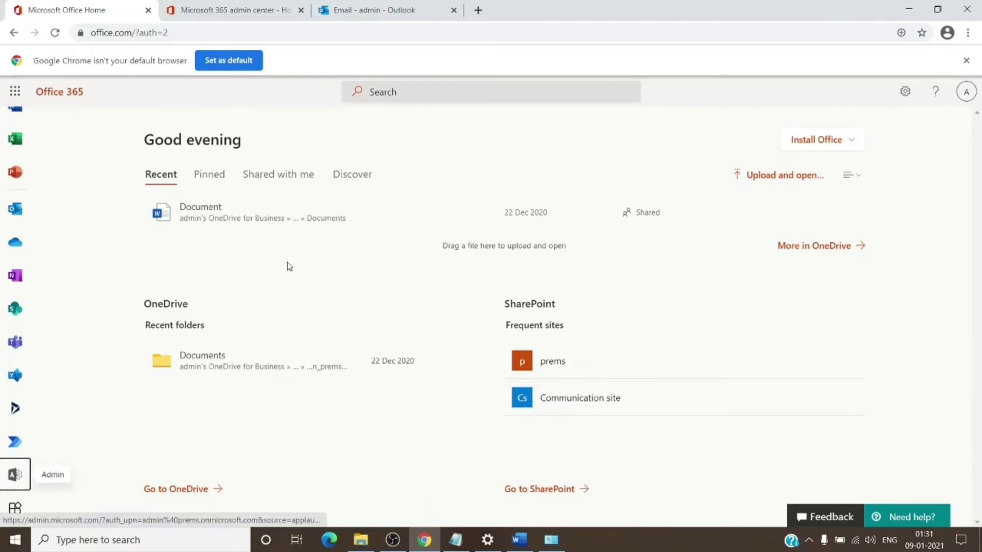
click(849, 151)
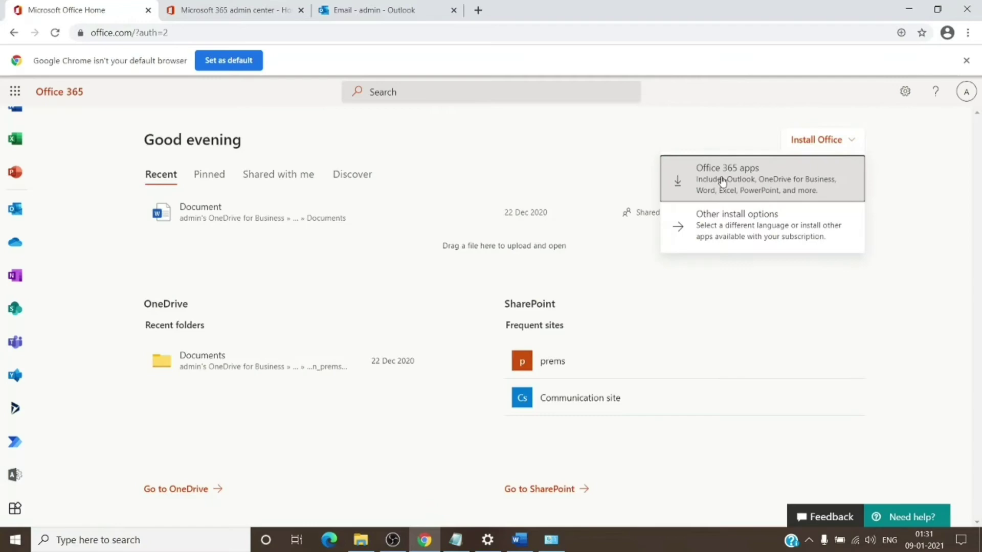
click(909, 8)
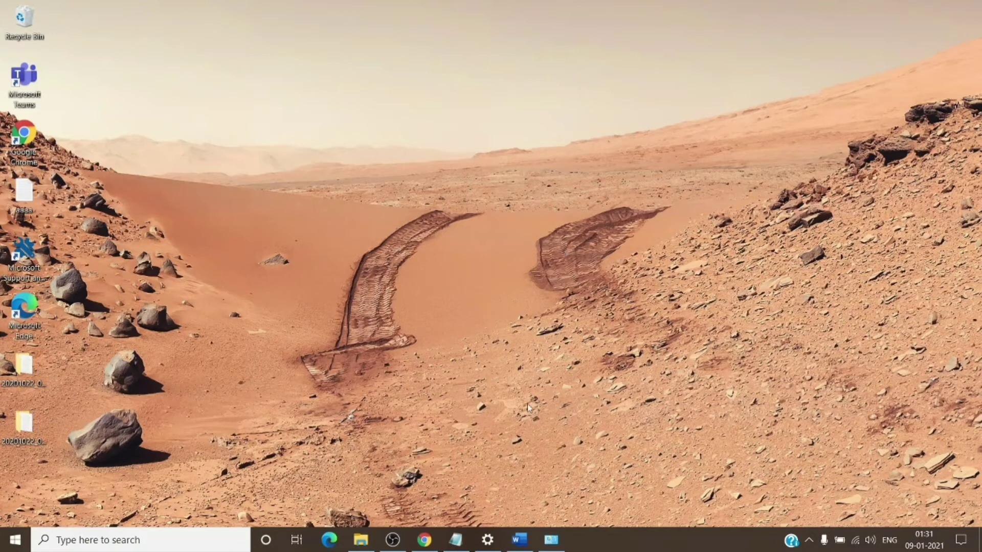
Step: Search Settings for 'account' and open 'Add, edit, or remove other users'
click(487, 539)
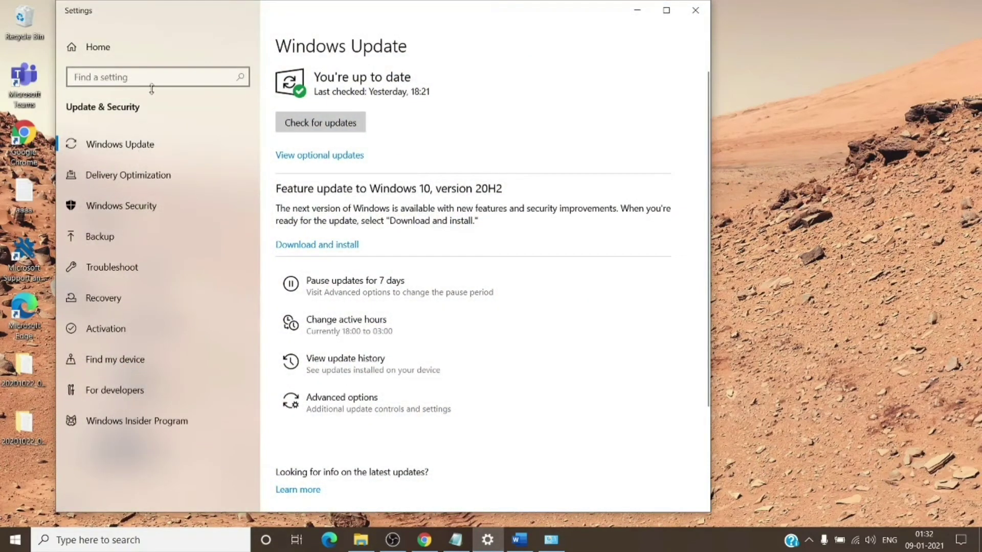
click(175, 80)
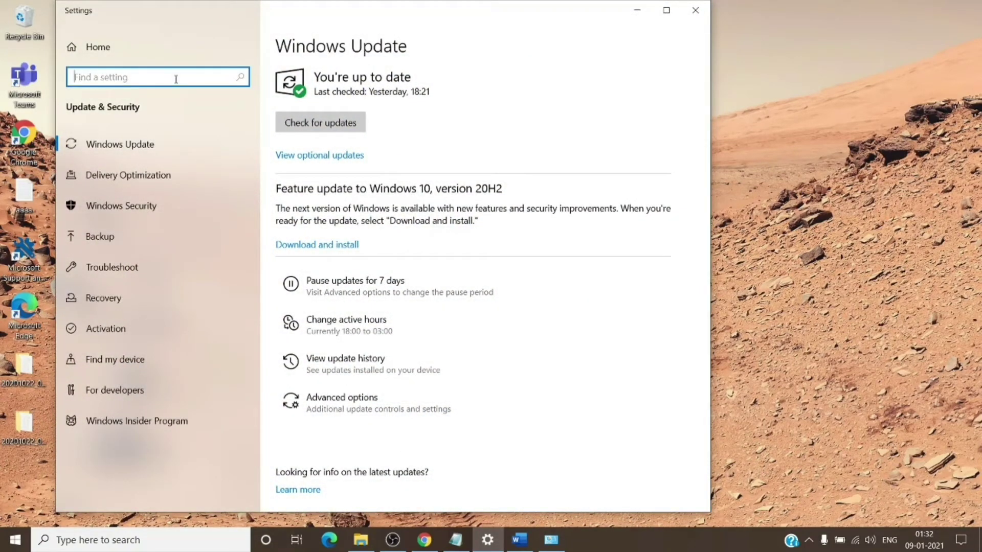
text(account)
key(Return)
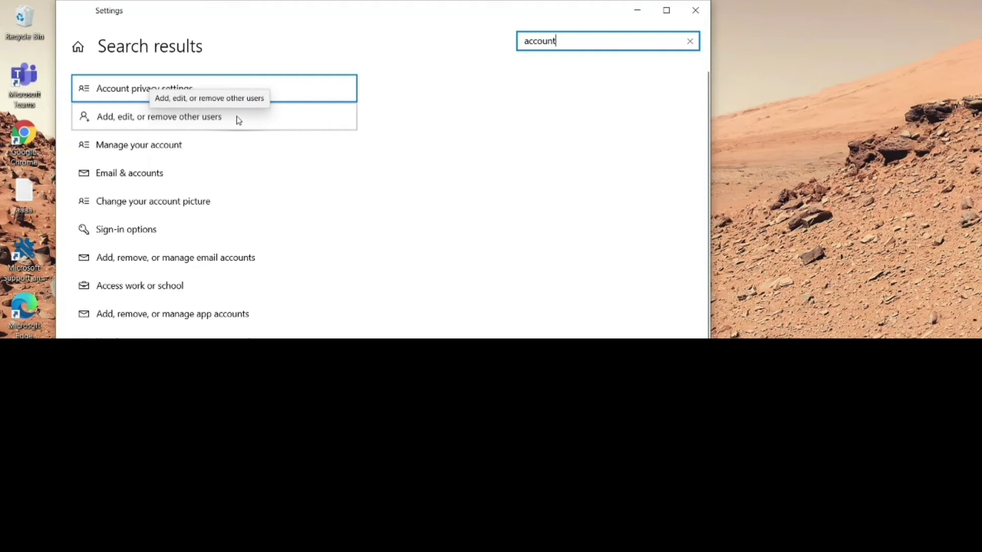
click(234, 120)
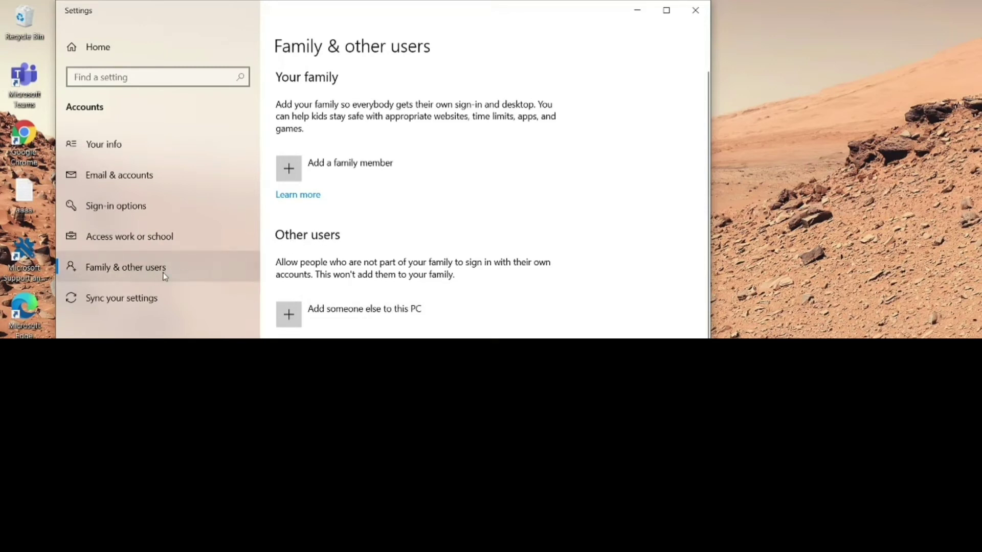
Step: Add someone else to this PC without their sign-in information
click(291, 319)
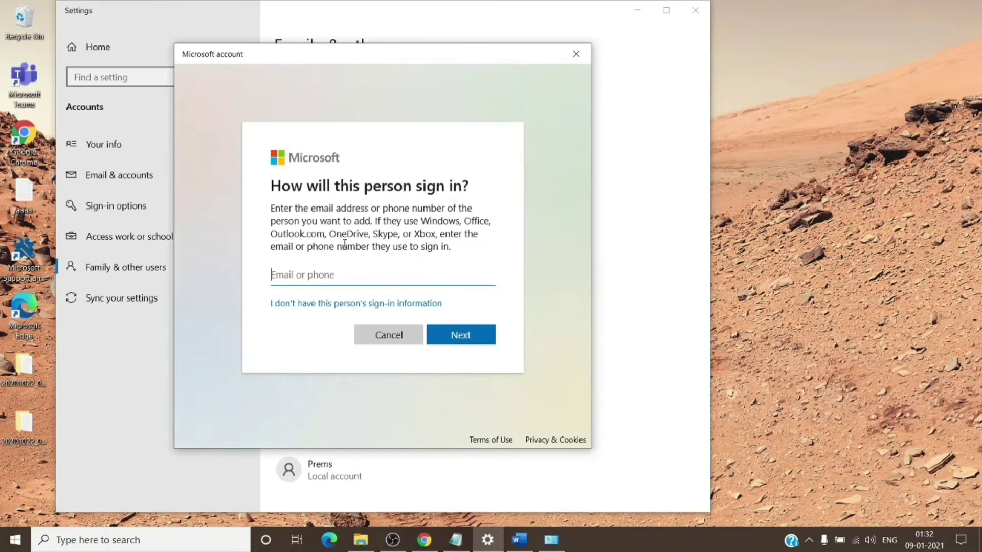
click(372, 309)
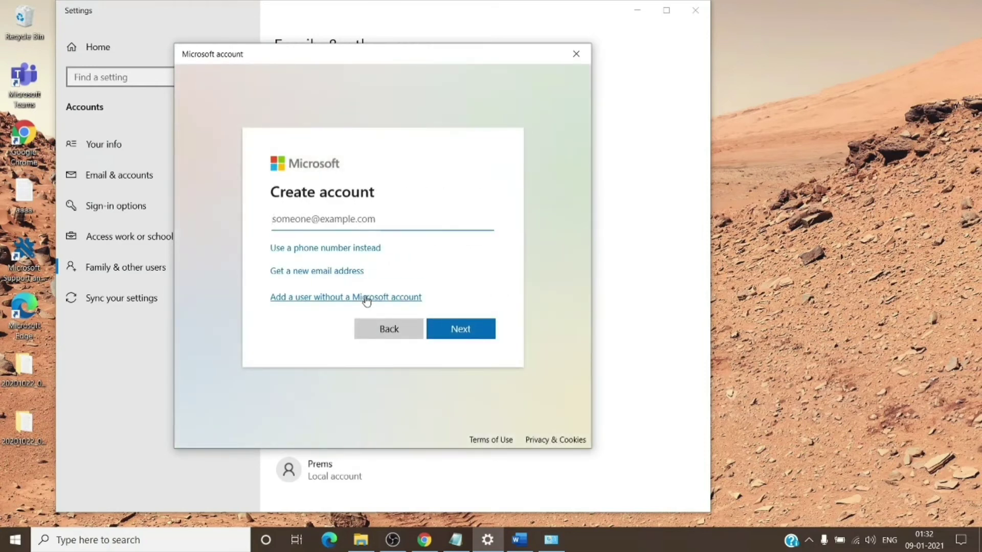
Step: View the 'Add a user without a Microsoft account' form, then go Back without creating the account
click(366, 301)
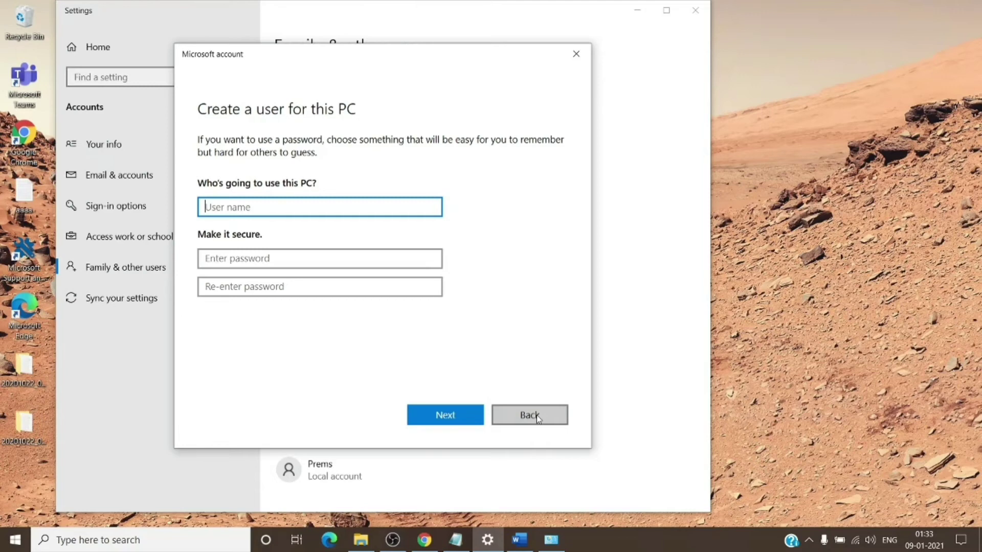
click(530, 416)
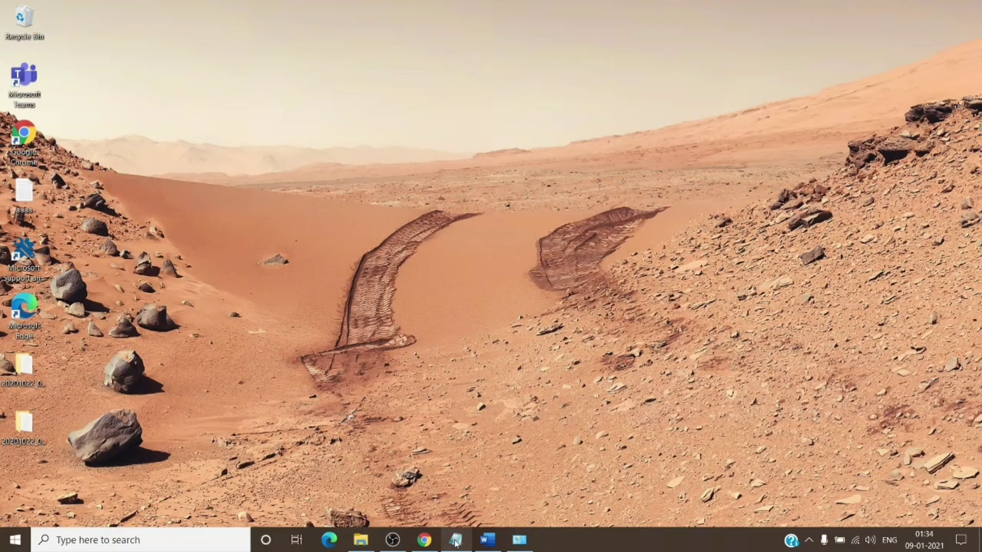
Step: Restore the untitled Notepad note and review the OfficeC2RClient.exe command and version 12527.20278
mouse_move(456, 543)
click(439, 490)
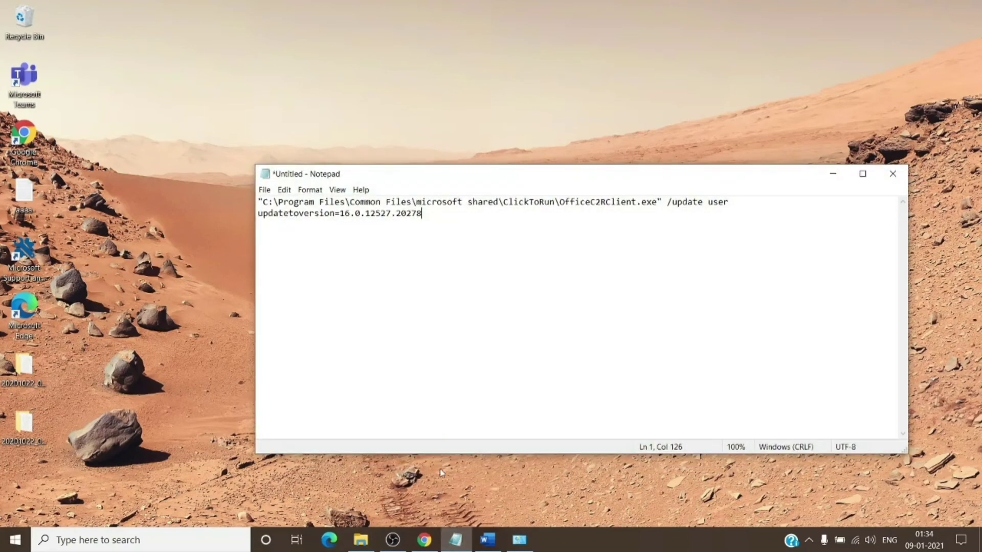
key(ctrl+shift+Left)
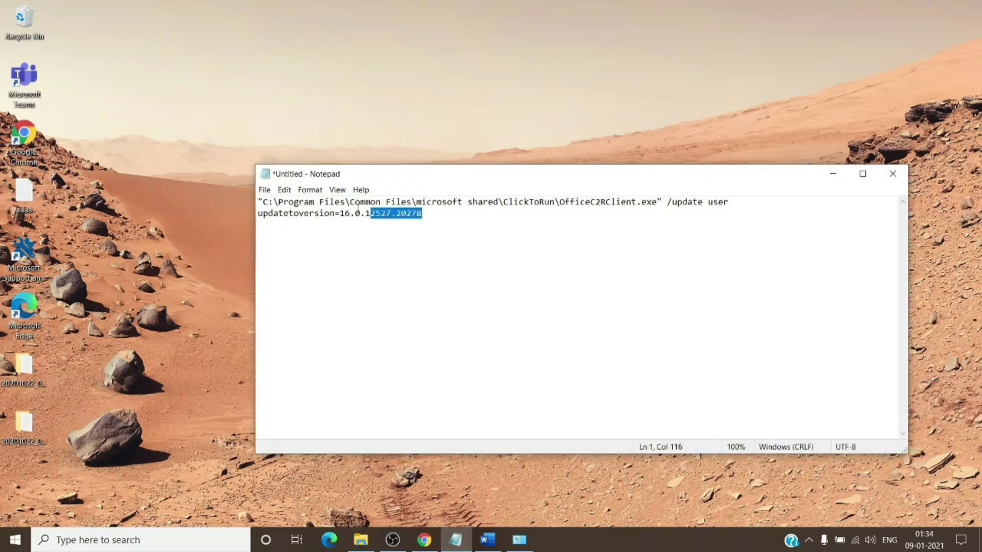
key(ctrl+a)
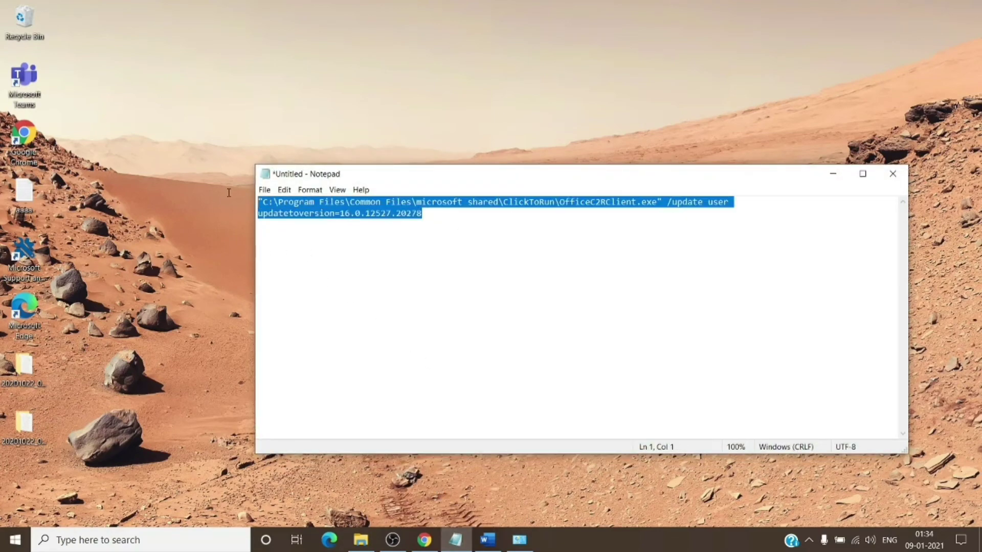
click(425, 247)
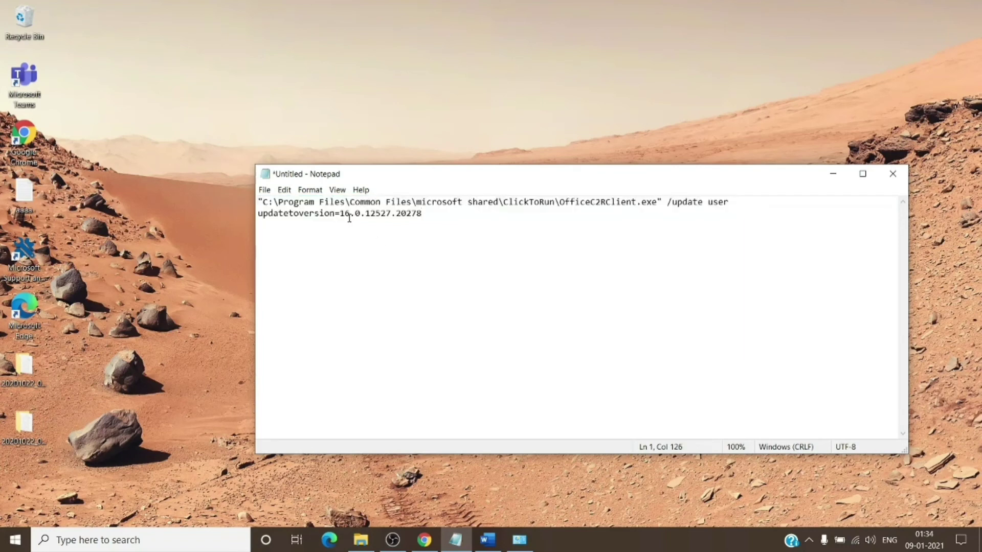
drag(362, 215, 424, 214)
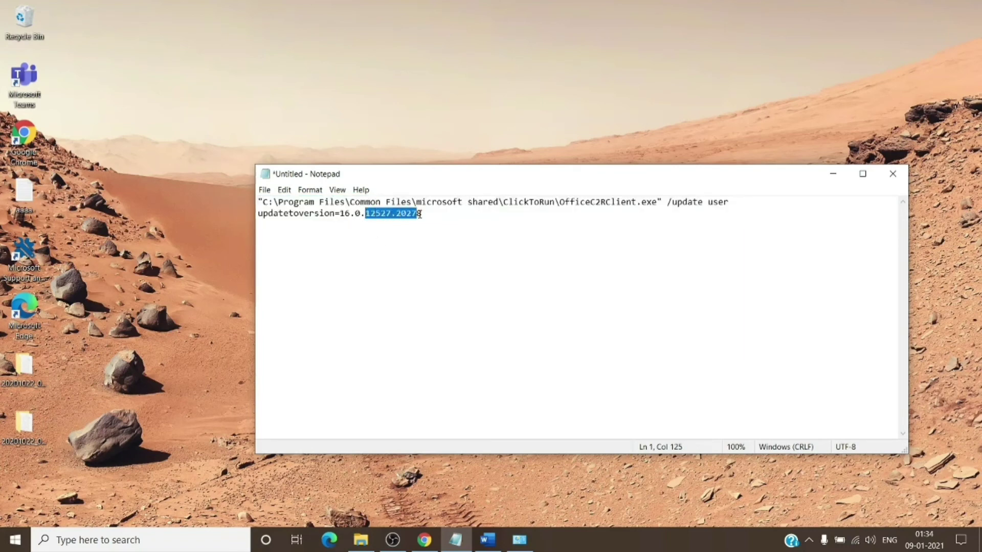
click(443, 220)
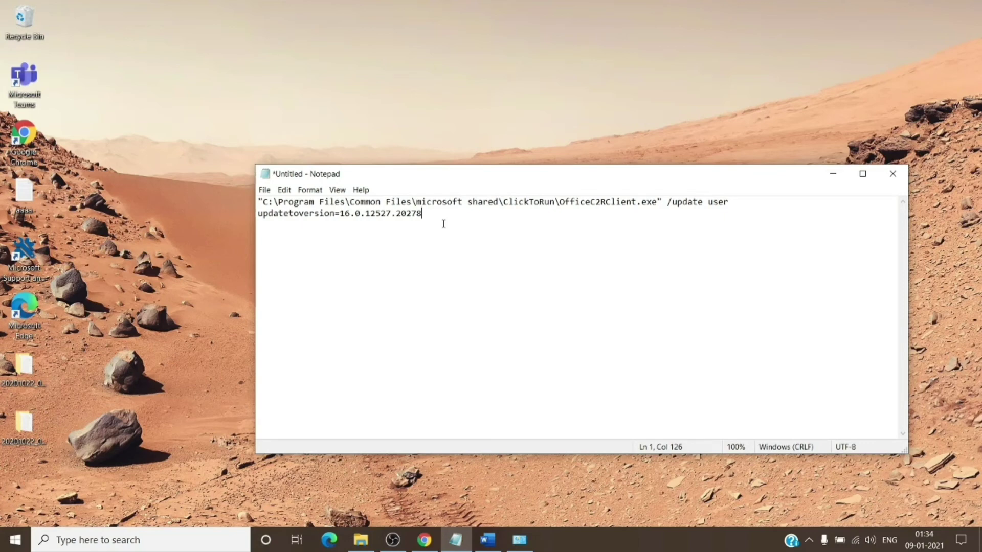
Step: Paste the Notepad OfficeC2RClient.exe command for version 16.0.12527.20278 into Run and execute it
click(190, 542)
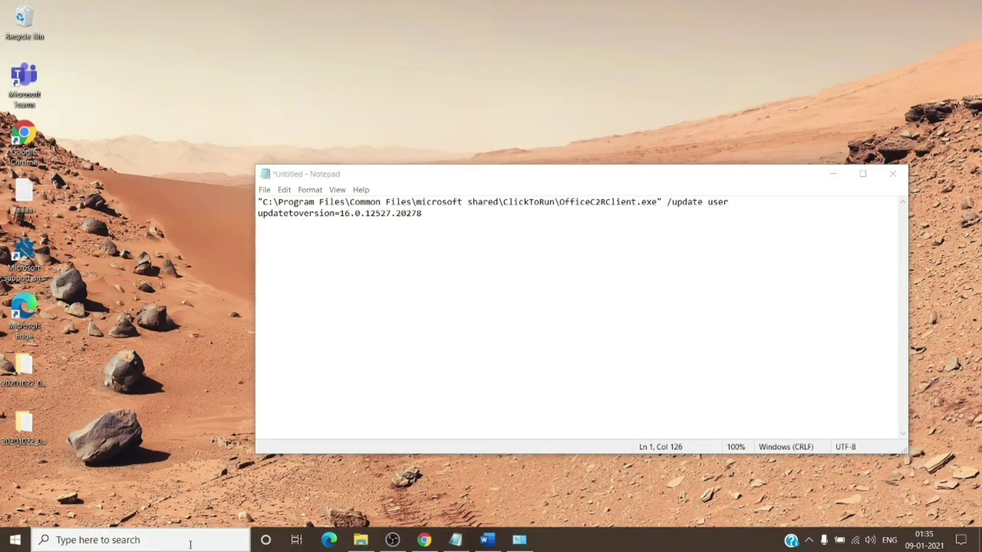
text(run)
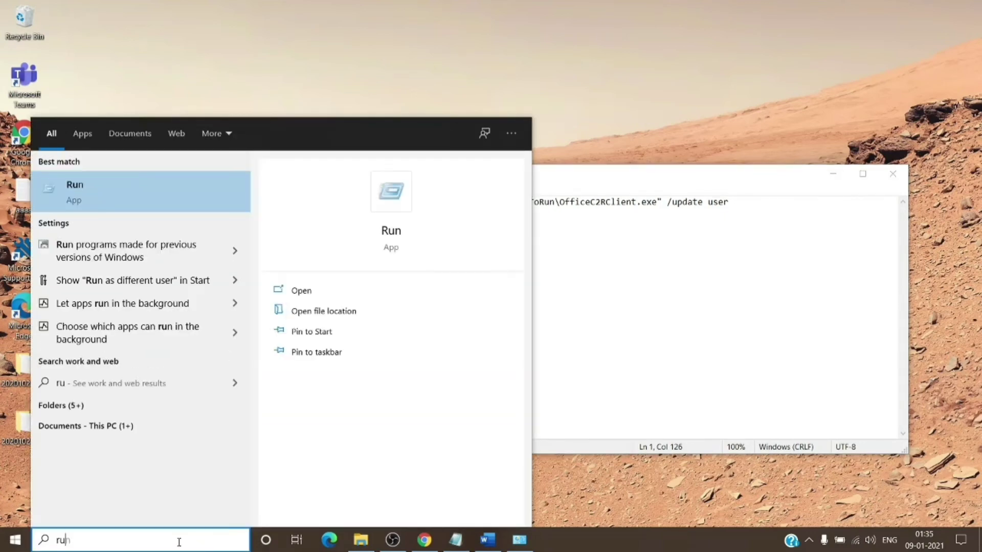
click(134, 199)
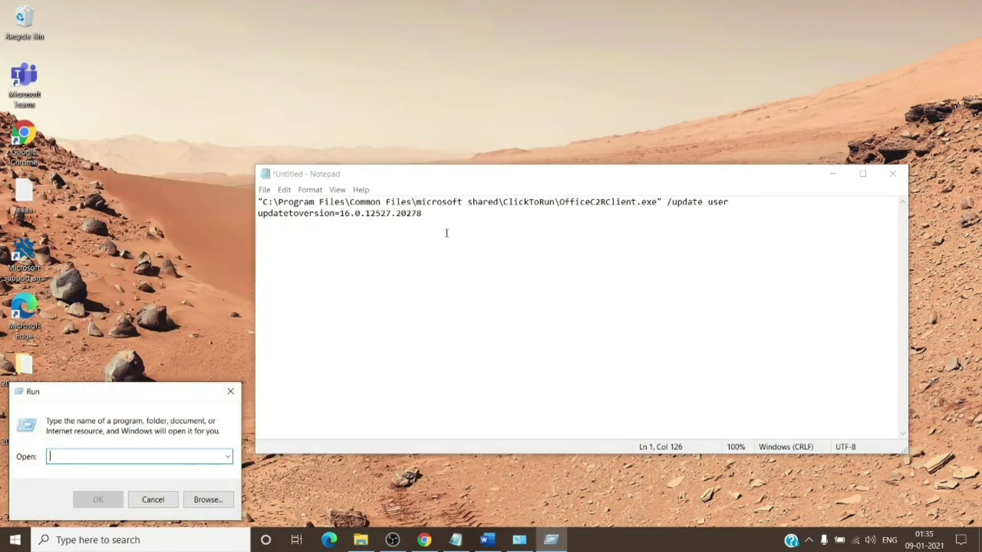
drag(446, 219, 253, 201)
key(ctrl+c)
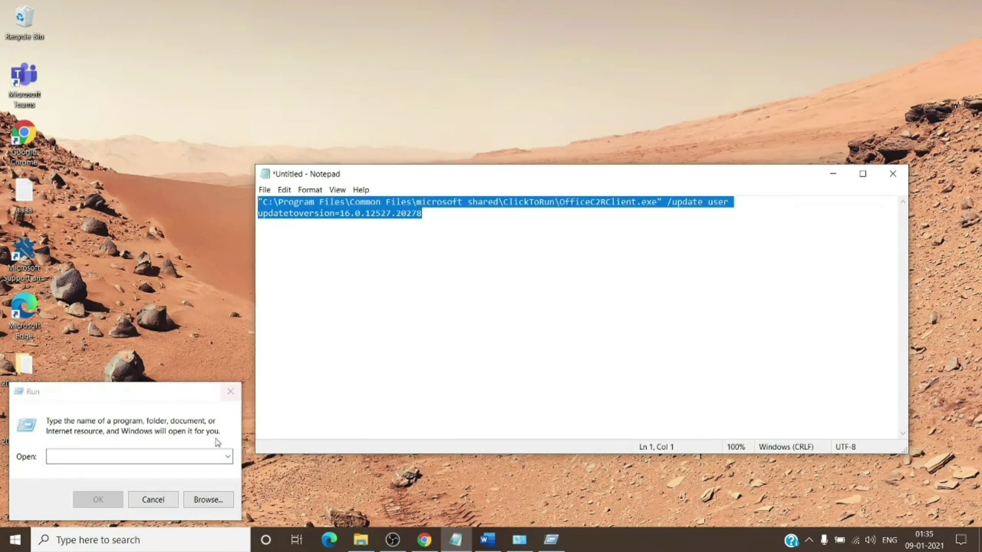
click(174, 457)
key(ctrl+v)
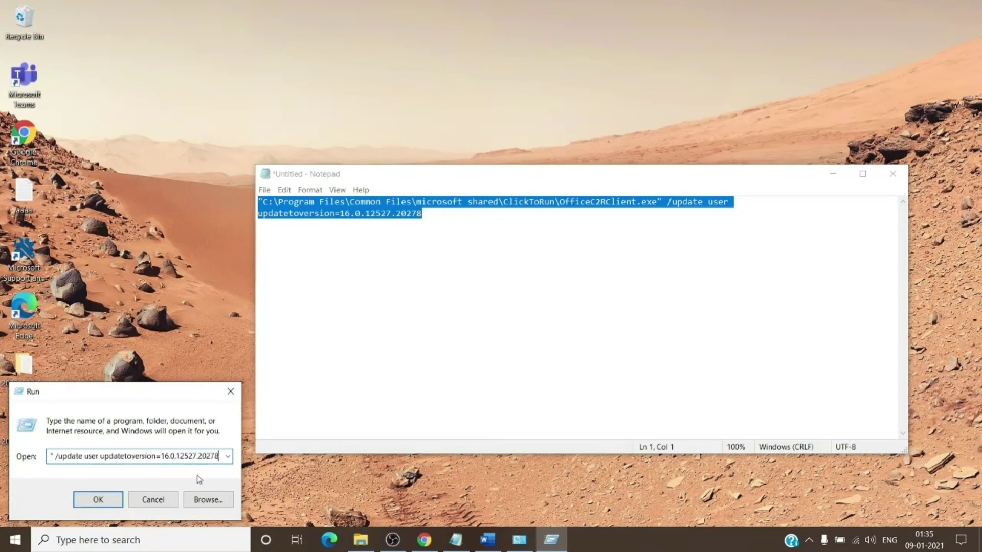
click(113, 502)
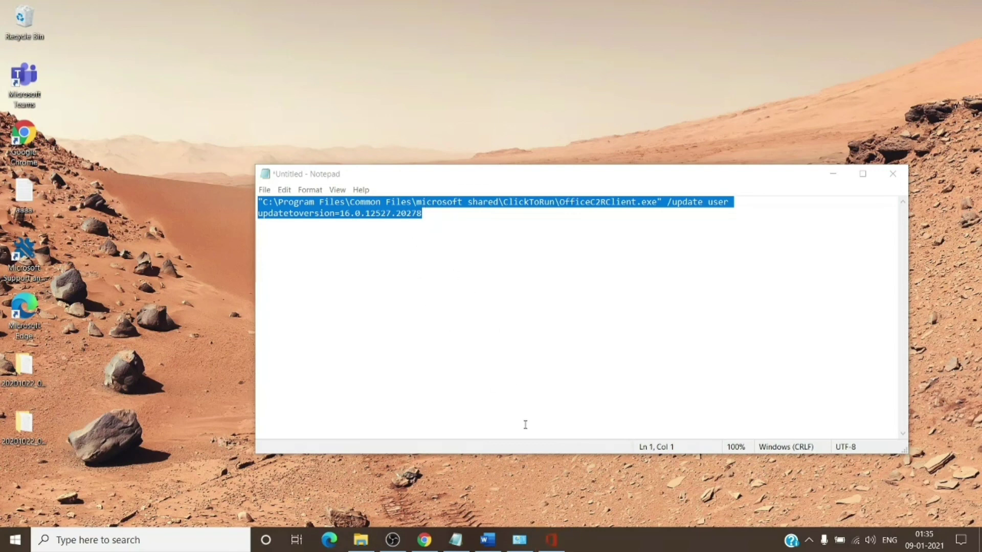
Step: Check the 'Downloading Office updates...' progress window, then minimize it to reveal Notepad
click(552, 546)
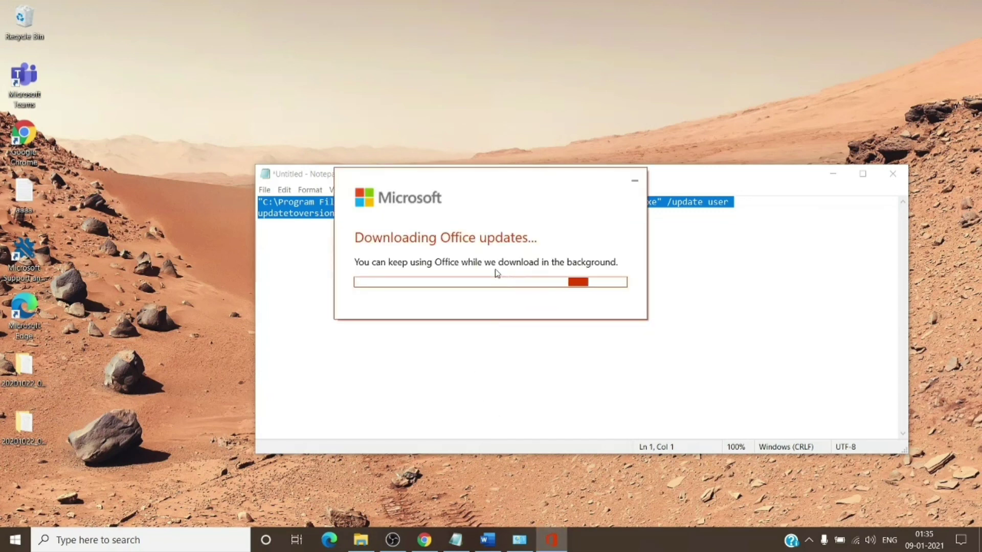
click(634, 185)
click(524, 252)
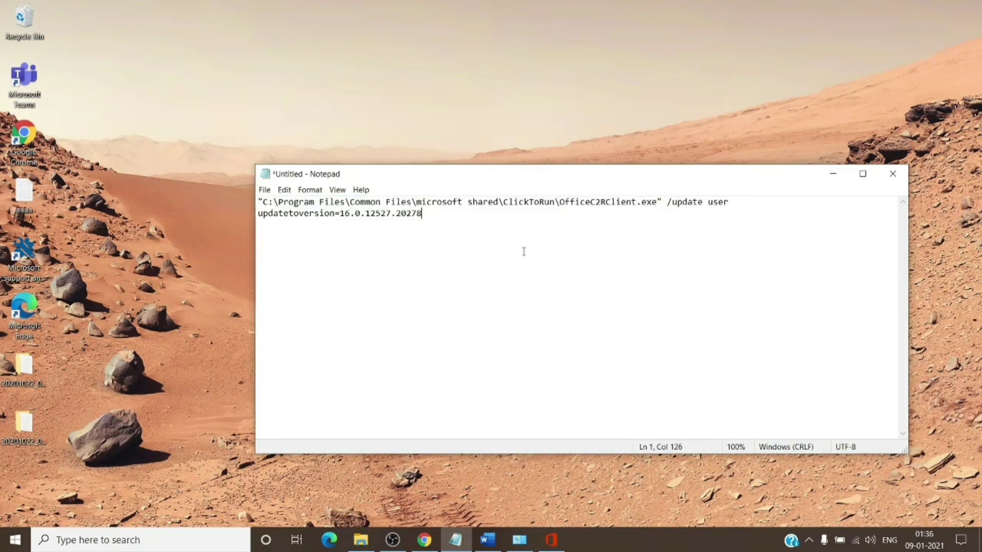